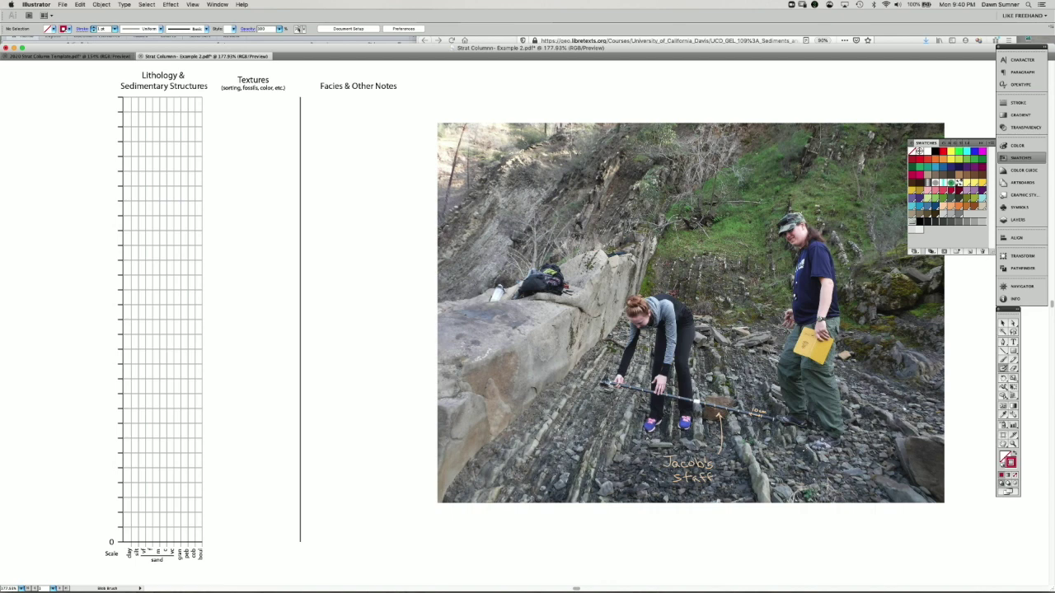
- Circle a spot at the Jacob's staff base and draw a short red line marking a bed
mouse_move(747, 442)
left_mouse_down()
mouse_move(742, 455)
mouse_move(757, 442)
mouse_move(746, 453)
left_mouse_up()
left_click_drag(569, 469, 572, 466)
left_click_drag(572, 467, 625, 457)
- Draw an arrow to the rock ledge and start labelling it 'Coarse Sandst'
mouse_move(453, 302)
left_mouse_down()
mouse_move(516, 333)
mouse_move(508, 339)
left_mouse_up()
left_click_drag(452, 299, 451, 309)
mouse_move(458, 326)
left_mouse_down()
mouse_move(457, 336)
mouse_move(496, 334)
mouse_move(455, 351)
mouse_move(487, 348)
mouse_move(489, 335)
mouse_move(495, 350)
mouse_move(511, 340)
left_mouse_up()
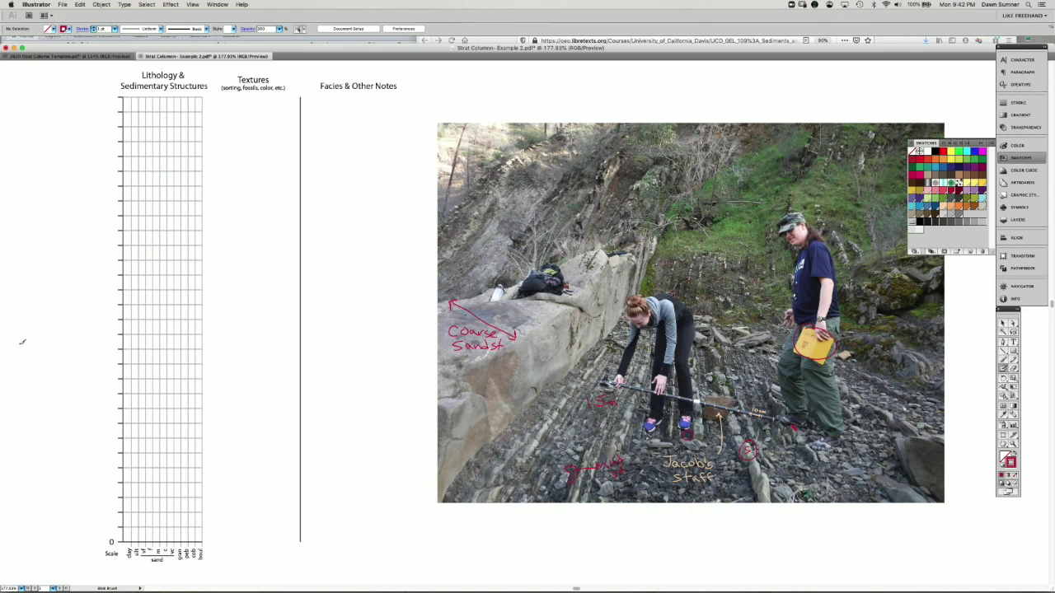
- Handwrite a red '2m total' note beside the column
mouse_move(19, 345)
left_mouse_down()
mouse_move(28, 356)
mouse_move(47, 345)
mouse_move(29, 372)
mouse_move(56, 361)
left_mouse_up()
- Write '10cm' and a 'cm' unit label, then mark 50, 100, 150 and 200 along the scale
mouse_move(98, 525)
left_mouse_down()
mouse_move(97, 534)
mouse_move(121, 529)
left_mouse_up()
left_click_drag(74, 540, 92, 543)
mouse_move(100, 462)
left_mouse_down()
mouse_move(100, 473)
mouse_move(111, 464)
left_mouse_up()
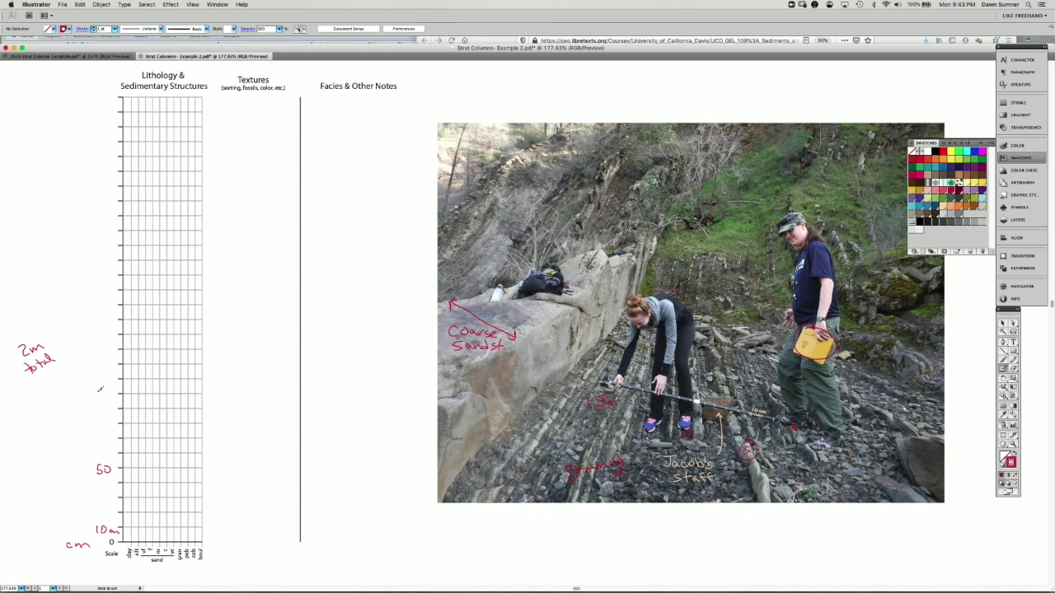
left_click_drag(97, 393, 108, 399)
mouse_move(89, 316)
left_mouse_down()
mouse_move(88, 327)
mouse_move(107, 312)
left_mouse_up()
left_click_drag(86, 245, 94, 246)
left_click_drag(102, 246, 118, 239)
- Outline and stipple the bottom sand bed, then add a silt line and a thin-bed dash above
mouse_move(157, 541)
left_mouse_down()
mouse_move(144, 530)
mouse_move(158, 528)
left_mouse_up()
left_click(139, 534)
left_click(143, 535)
left_click(147, 536)
left_click(151, 535)
left_click(148, 536)
left_click(139, 536)
left_click(133, 535)
left_click(141, 536)
mouse_move(139, 495)
left_mouse_down()
mouse_move(140, 529)
mouse_move(129, 526)
mouse_move(130, 503)
mouse_move(130, 527)
mouse_move(132, 492)
left_mouse_up()
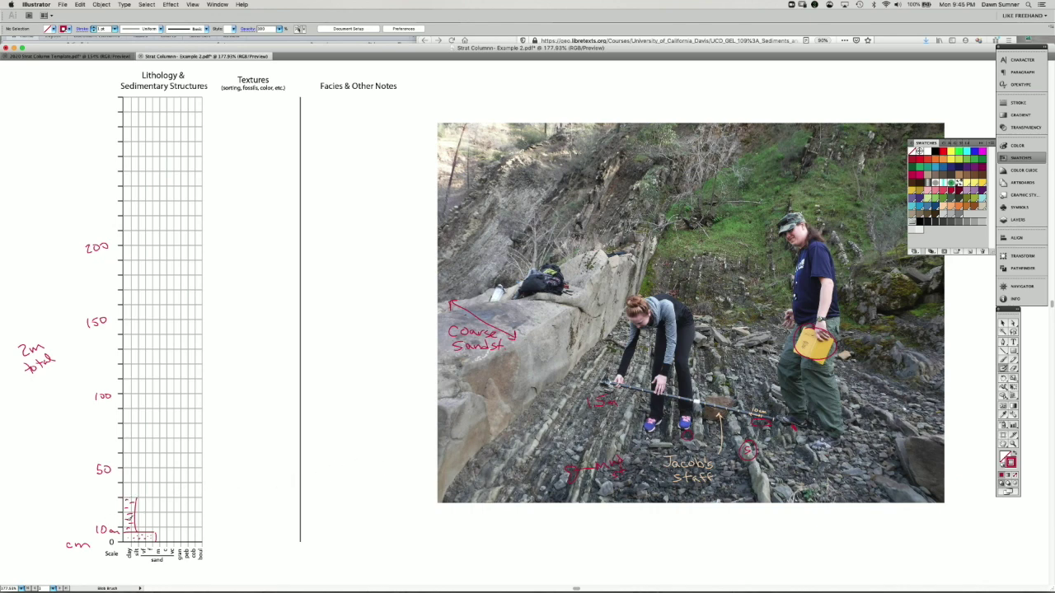
mouse_move(123, 519)
left_mouse_down()
mouse_move(153, 518)
mouse_move(129, 508)
left_mouse_up()
- Dash in two more thin beds and handwrite 'thin ss beds schematic' right of the grid
left_click_drag(142, 516, 146, 511)
left_click_drag(126, 504, 155, 504)
mouse_move(215, 499)
left_mouse_down()
mouse_move(268, 507)
mouse_move(239, 516)
mouse_move(288, 510)
left_mouse_up()
left_click(232, 499)
mouse_move(226, 512)
left_mouse_down()
mouse_move(218, 522)
mouse_move(289, 512)
left_mouse_up()
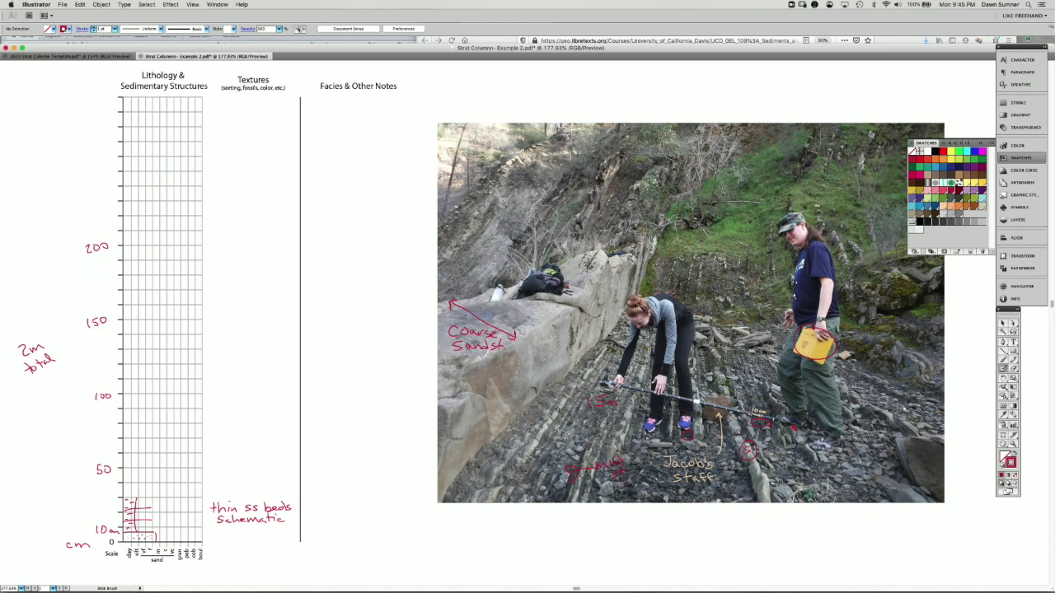
- Draw the top edge of a new sand bed above the thin beds and stipple it
mouse_move(126, 496)
left_mouse_down()
mouse_move(162, 494)
mouse_move(131, 485)
mouse_move(159, 493)
left_mouse_up()
left_click(147, 493)
left_click(152, 492)
left_click(142, 492)
left_click(132, 492)
- Outline and stipple a higher sandstone bed, then draw a bed boundary near 70 cm
mouse_move(161, 480)
left_mouse_down()
mouse_move(157, 468)
mouse_move(140, 469)
mouse_move(159, 469)
left_mouse_up()
left_click(134, 476)
left_click(142, 475)
left_click(149, 475)
left_click(135, 480)
left_click(133, 484)
left_click(130, 486)
mouse_move(127, 436)
left_mouse_down()
mouse_move(159, 437)
mouse_move(159, 417)
mouse_move(147, 424)
mouse_move(161, 423)
left_mouse_up()
left_click(132, 430)
- Finish stippling the 80 cm sandstone bed with sand dots
left_click(138, 433)
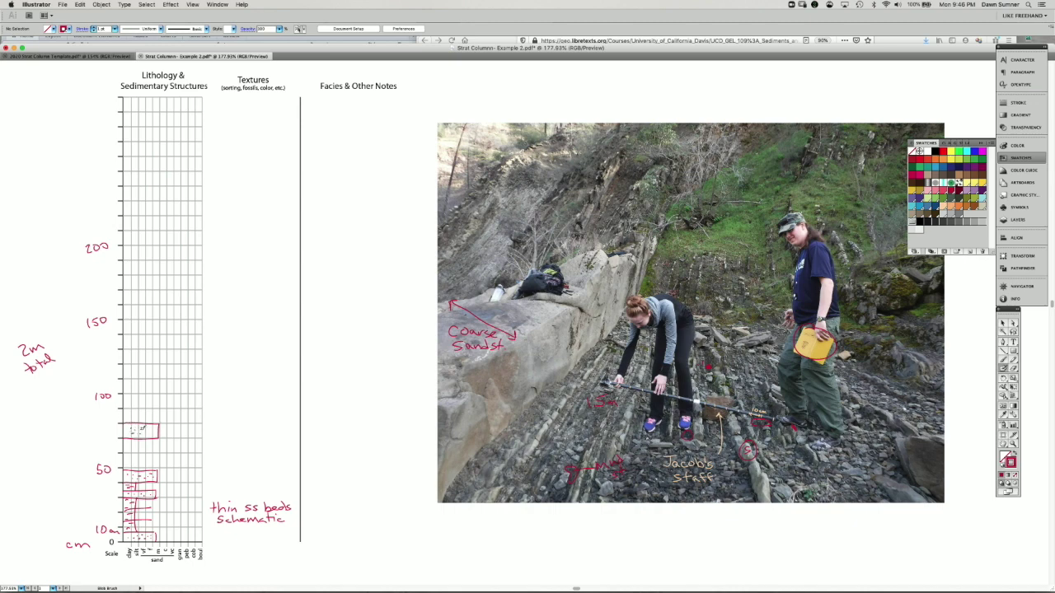
left_click(144, 429)
left_click(150, 428)
left_click(154, 430)
- Draw a bed boundary below the 80 cm bed and a vertical bed edge, redrawing it once
left_click_drag(127, 442, 164, 443)
left_click_drag(139, 466, 141, 436)
key("super+z")
left_click_drag(138, 467, 137, 436)
- Label '50 cm' on the photo, then draw the 200 cm line with a bed edge rising above it
mouse_move(554, 413)
left_mouse_down()
mouse_move(549, 427)
mouse_move(558, 418)
mouse_move(576, 427)
left_mouse_up()
left_click_drag(580, 427, 588, 426)
left_click_drag(125, 244, 164, 244)
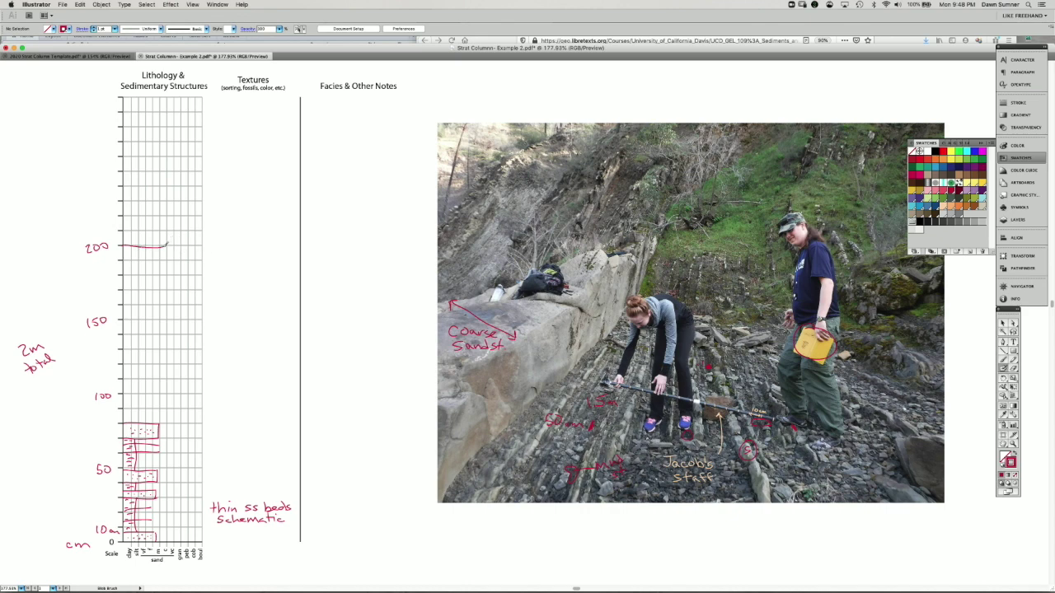
left_click_drag(162, 245, 161, 209)
- Stipple the bed above 200 cm with sand dots
left_click(137, 218)
left_click(149, 222)
left_click(137, 223)
left_click(134, 232)
left_click(142, 232)
left_click(150, 231)
left_click(145, 238)
left_click(152, 218)
- Brace the 150–200 cm interval and handwrite 'fill in w/ beds of ss. v M.st.' beside it
mouse_move(219, 265)
left_mouse_down()
mouse_move(208, 290)
mouse_move(219, 328)
mouse_move(211, 356)
left_mouse_up()
mouse_move(241, 298)
left_mouse_down()
mouse_move(230, 319)
mouse_move(239, 309)
left_mouse_up()
mouse_move(242, 307)
left_mouse_down()
mouse_move(248, 316)
mouse_move(286, 305)
mouse_move(269, 325)
left_mouse_up()
mouse_move(278, 318)
left_mouse_down()
mouse_move(274, 333)
mouse_move(310, 301)
mouse_move(320, 316)
left_mouse_up()
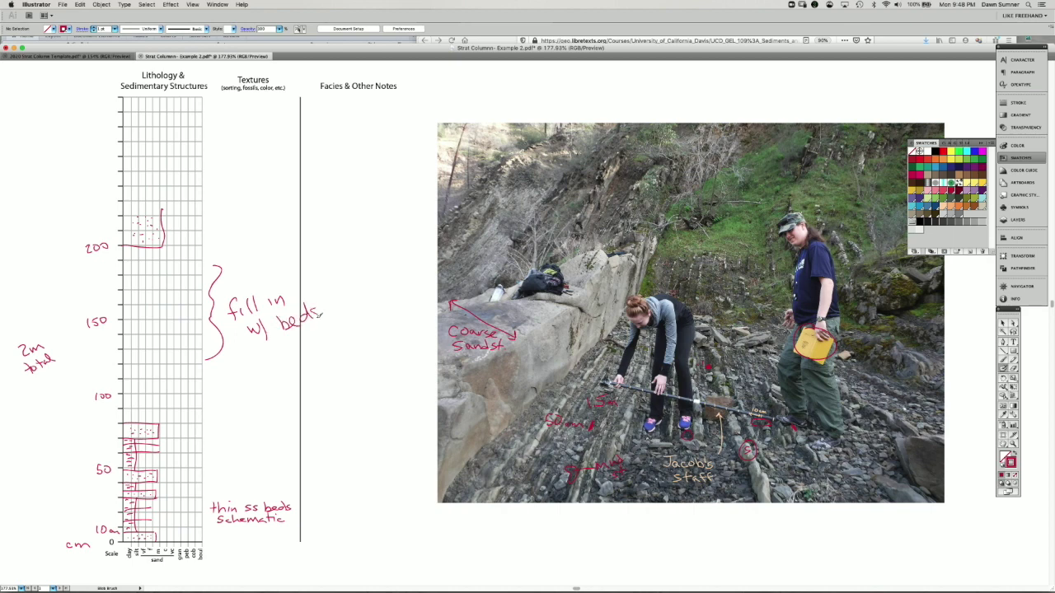
mouse_move(275, 343)
left_mouse_down()
mouse_move(267, 349)
mouse_move(277, 353)
left_mouse_up()
mouse_move(293, 338)
left_mouse_down()
mouse_move(305, 347)
mouse_move(332, 327)
mouse_move(366, 332)
mouse_move(378, 321)
left_mouse_up()
left_click(315, 343)
left_click(353, 334)
- Mark planar lamination beside the top bed and draw planar lam and current ripple legend symbols
left_click_drag(169, 426, 192, 426)
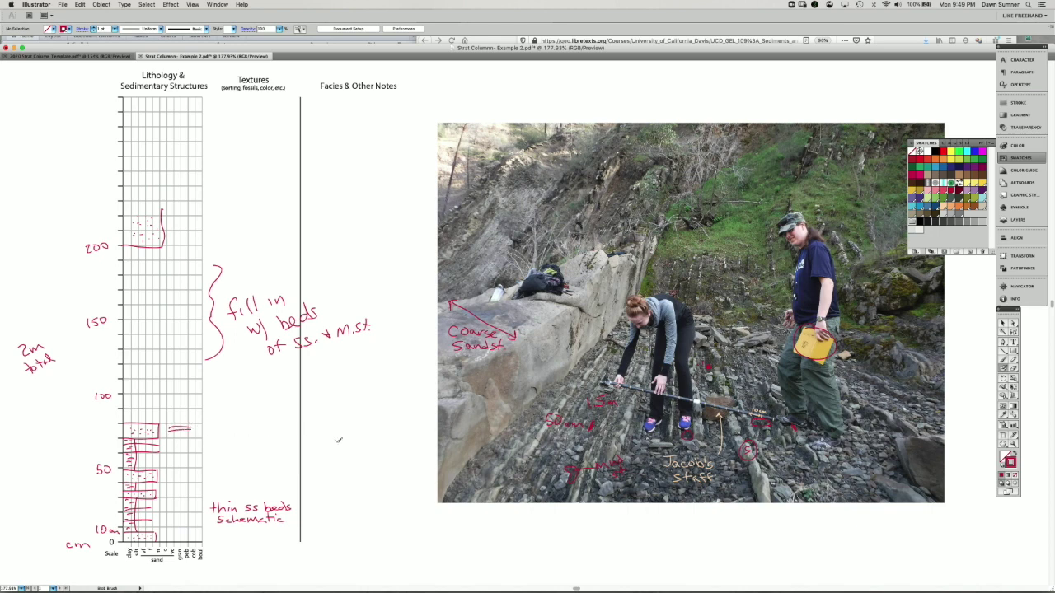
mouse_move(449, 525)
left_mouse_down()
mouse_move(485, 522)
mouse_move(471, 529)
mouse_move(502, 536)
mouse_move(519, 524)
mouse_move(590, 523)
left_mouse_up()
key("ctrl+z")
mouse_move(458, 548)
left_mouse_down()
mouse_move(486, 537)
mouse_move(517, 546)
mouse_move(635, 534)
left_mouse_up()
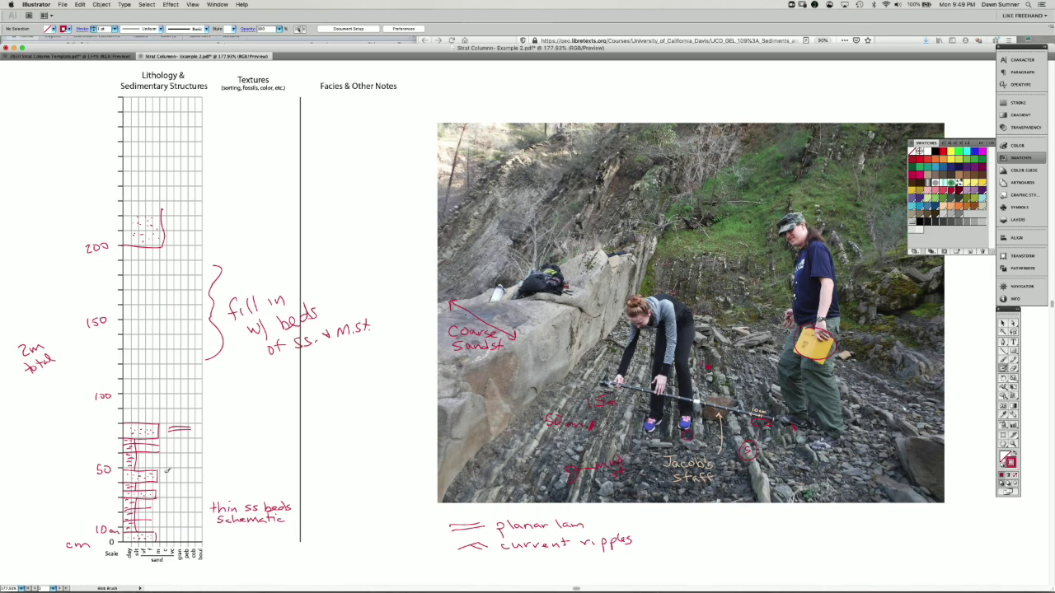
- Add current ripple marks beside the ~50 cm bed and thin sandstone beds, then switch to blue
mouse_move(169, 468)
left_mouse_down()
mouse_move(166, 476)
mouse_move(183, 476)
mouse_move(173, 468)
mouse_move(186, 462)
left_mouse_up()
left_click_drag(165, 497, 185, 492)
left_click(935, 208)
- Loop blue around the column from 0 to about 80 cm, adding a small mark in a sandstone bed
mouse_move(189, 403)
left_mouse_down()
mouse_move(150, 404)
mouse_move(105, 425)
mouse_move(89, 495)
mouse_move(107, 551)
mouse_move(216, 536)
mouse_move(206, 513)
mouse_move(211, 450)
mouse_move(184, 401)
left_mouse_up()
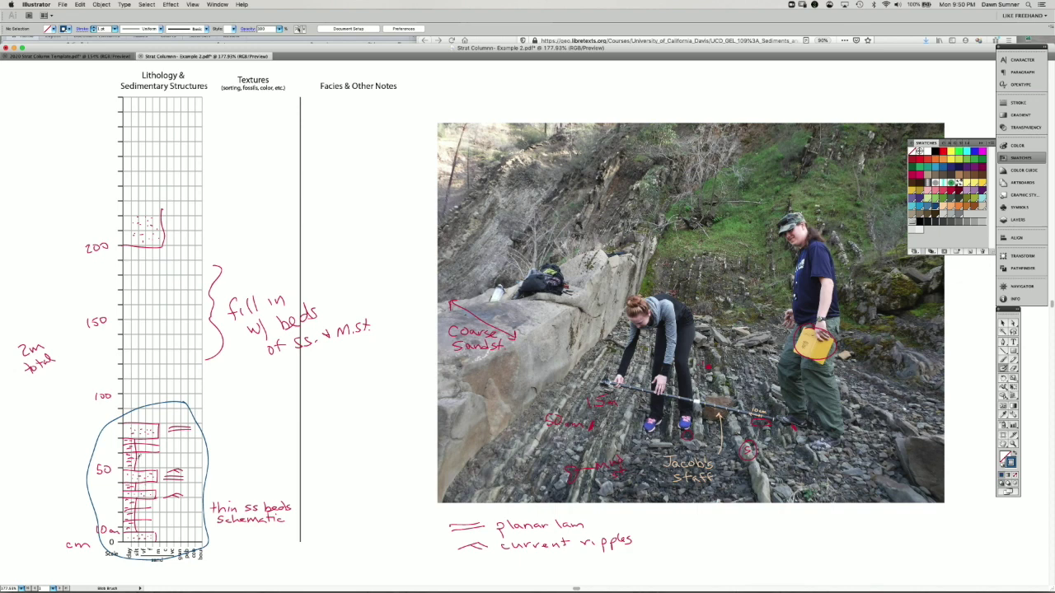
left_click_drag(141, 473, 150, 469)
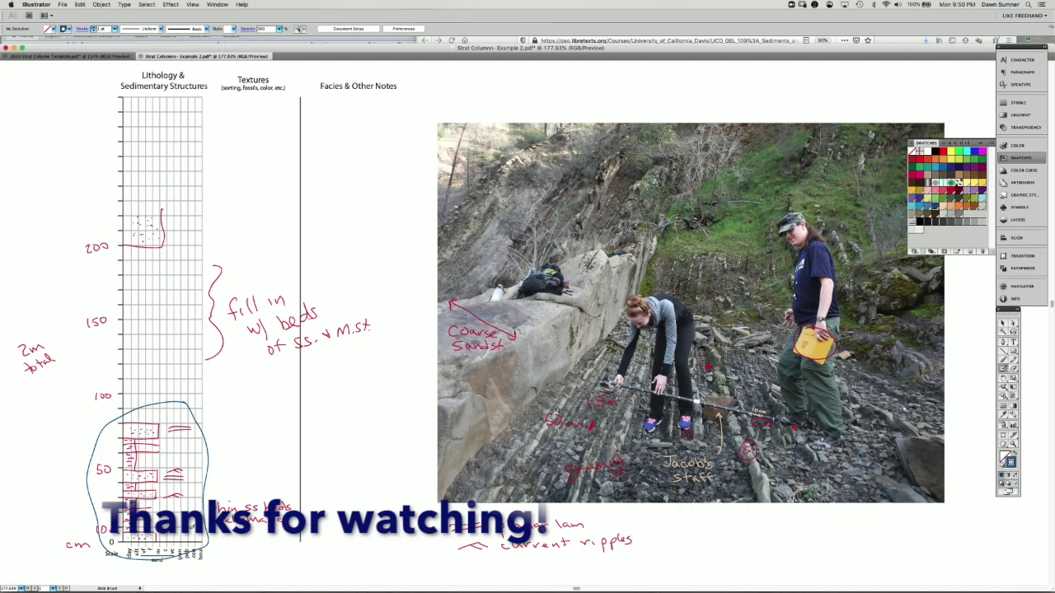